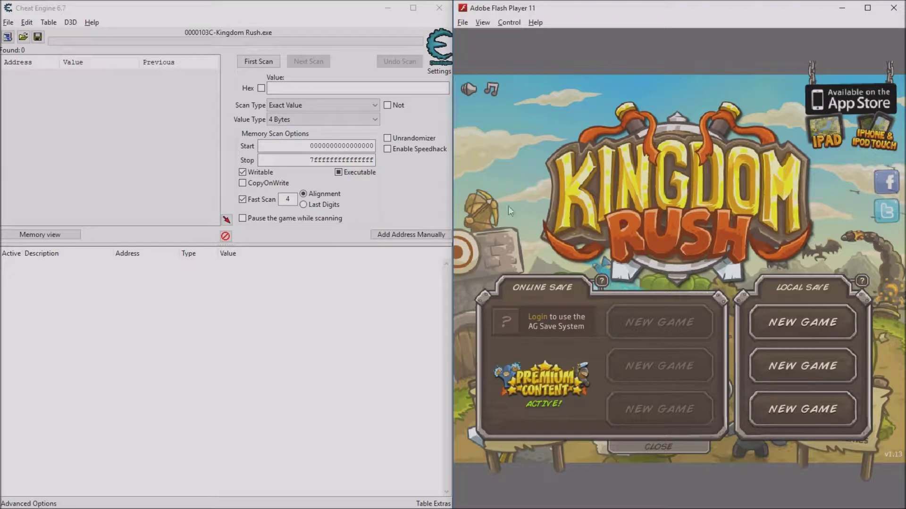
Step: Attach Cheat Engine to the Adobe Flash Player 11 game process
left_click(8, 38)
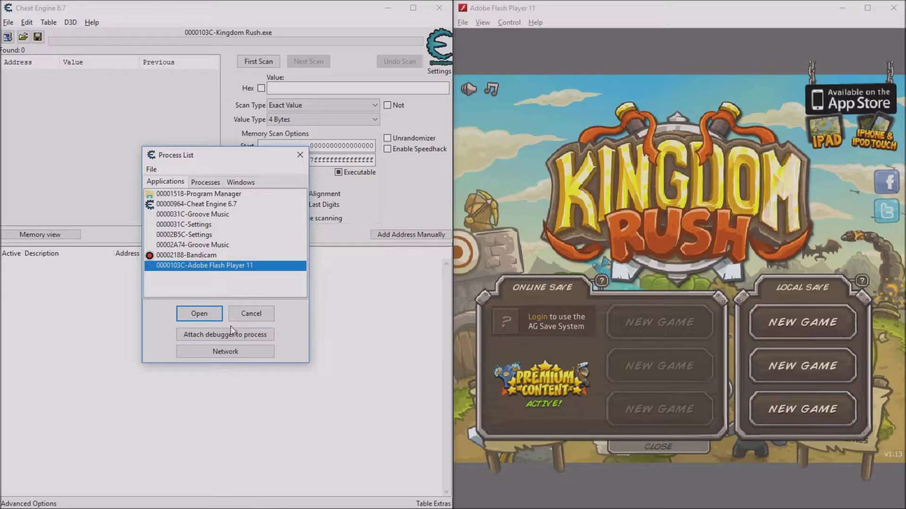
left_click(202, 316)
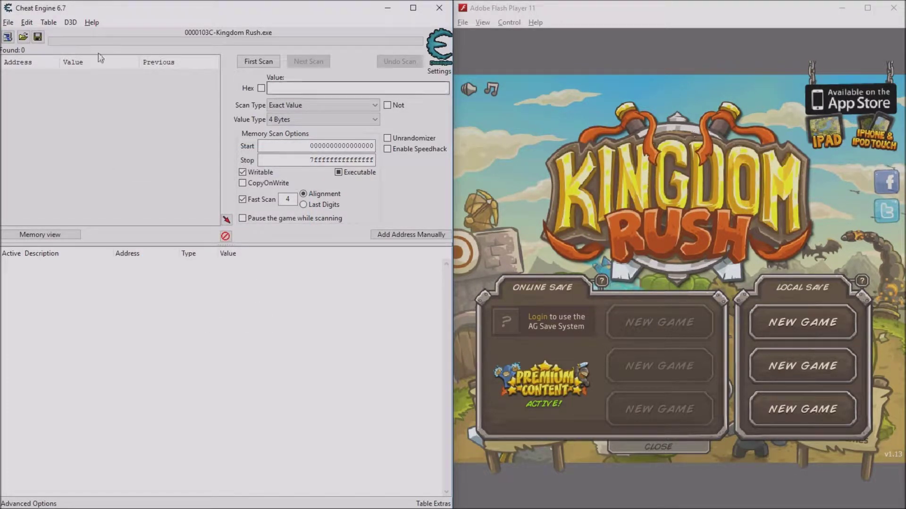
left_click(336, 91)
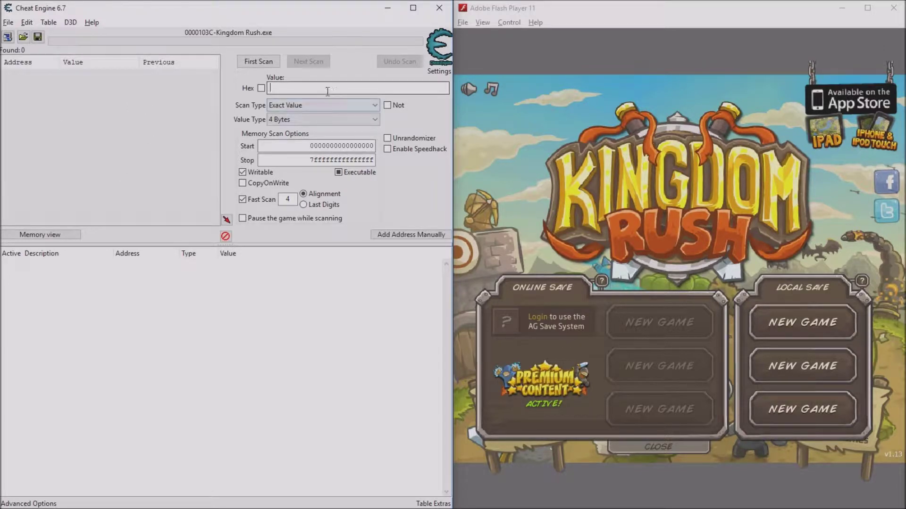
Step: Start a new local-save game on the Southport level, skipping the instructions
left_click(793, 217)
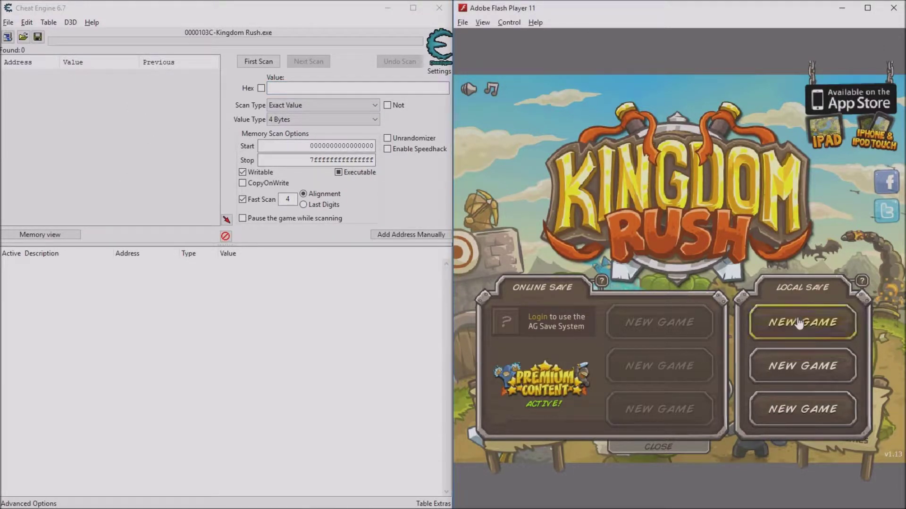
left_click(798, 322)
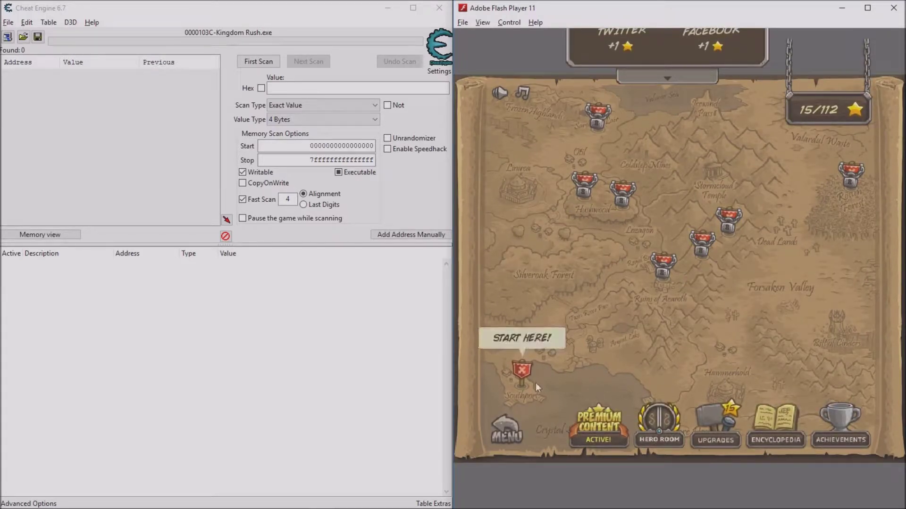
left_click(521, 374)
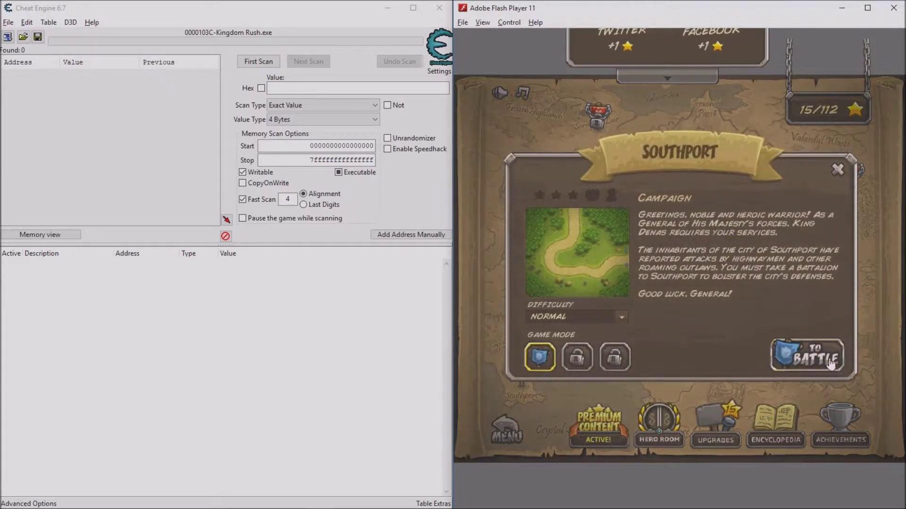
left_click(830, 364)
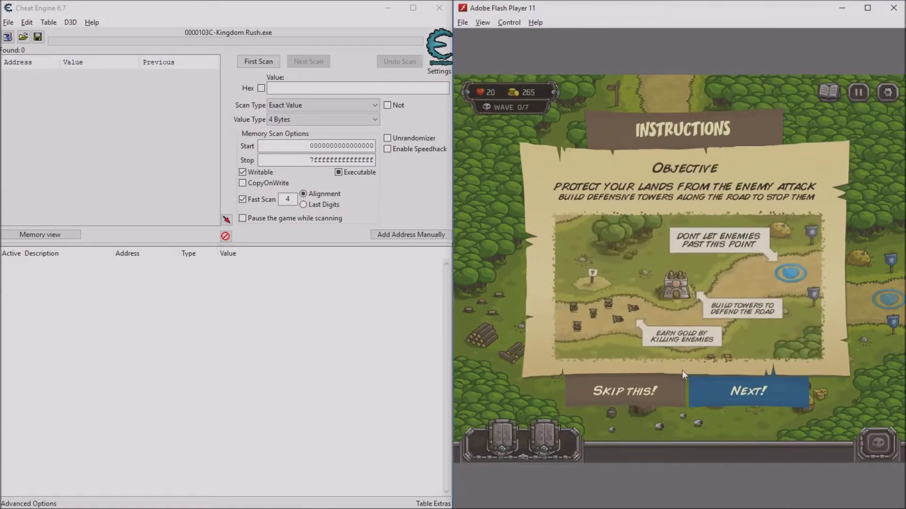
left_click(632, 375)
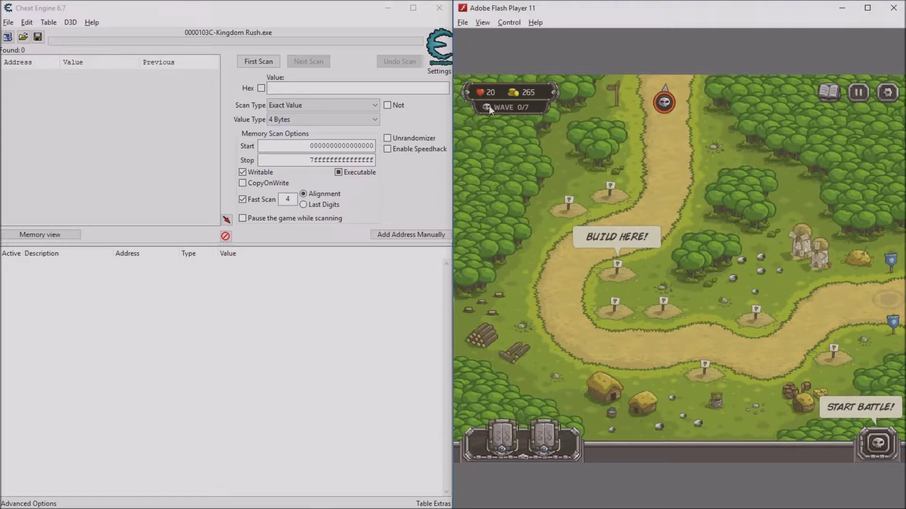
left_click(437, 106)
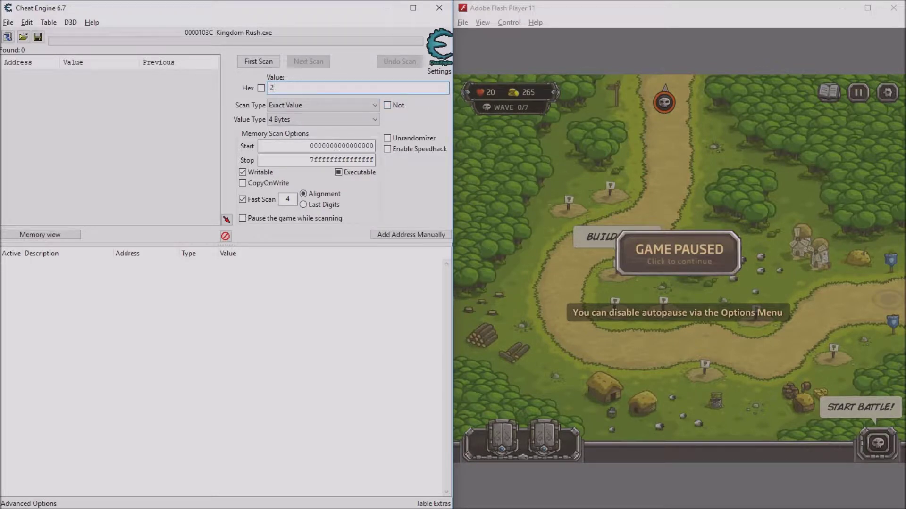
Step: Scan for gold 265, build a Dwarven Bombard, then rescan for 140
left_click(255, 63)
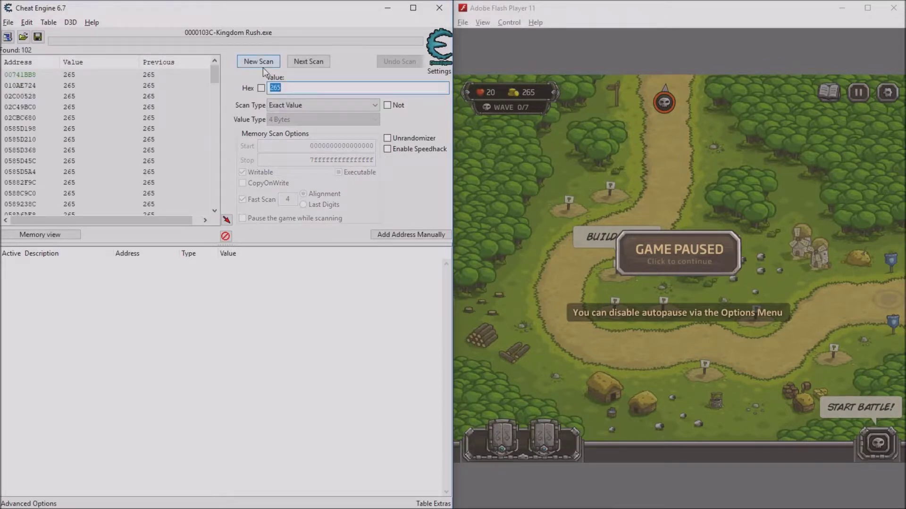
type("265")
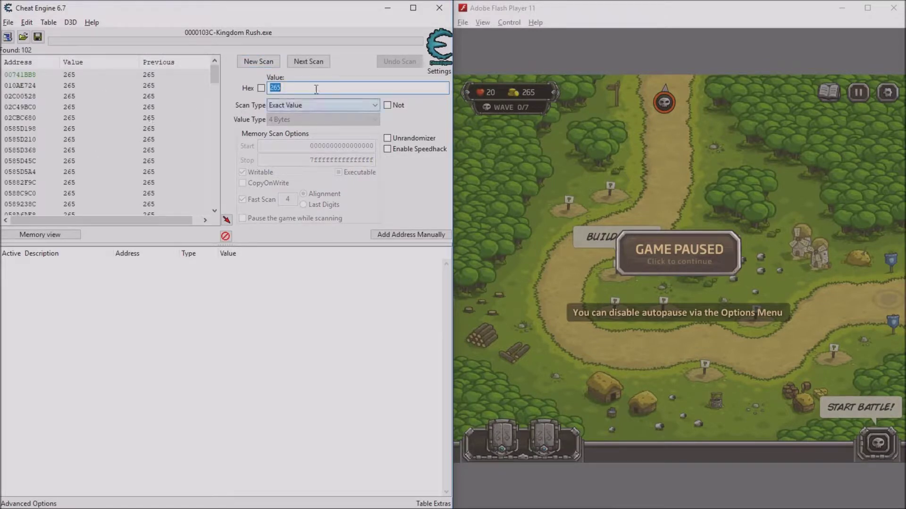
left_click(473, 167)
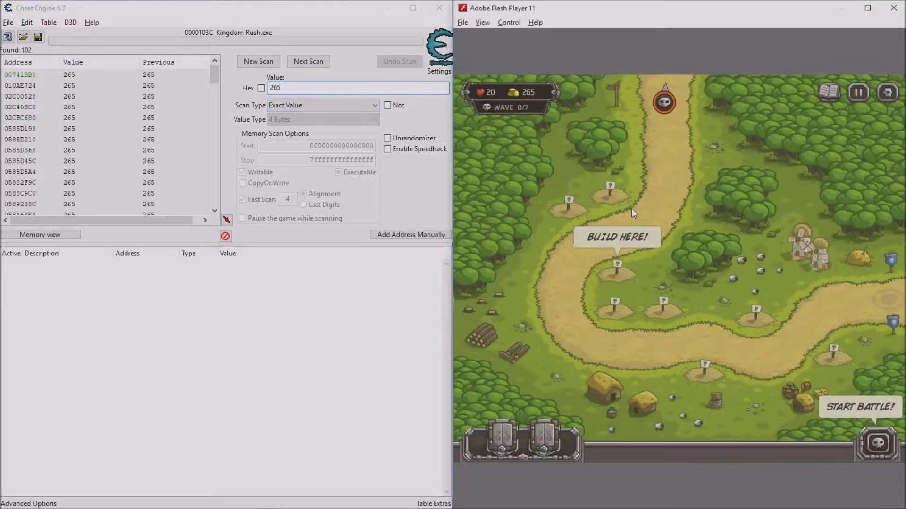
left_click(617, 276)
left_click(641, 295)
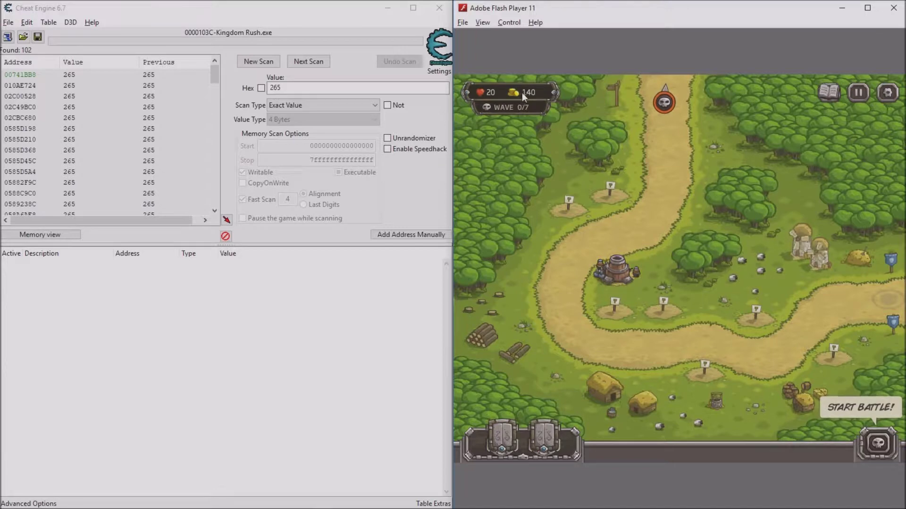
left_click(386, 86)
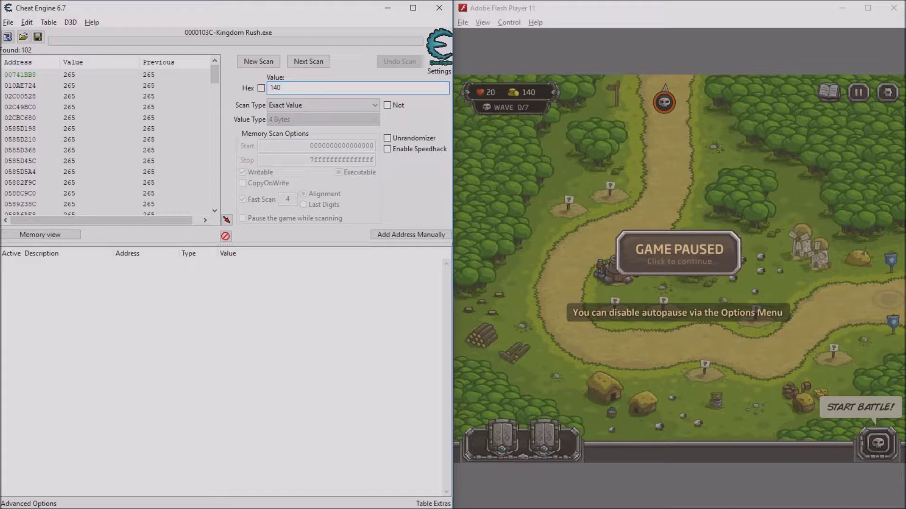
left_click(315, 62)
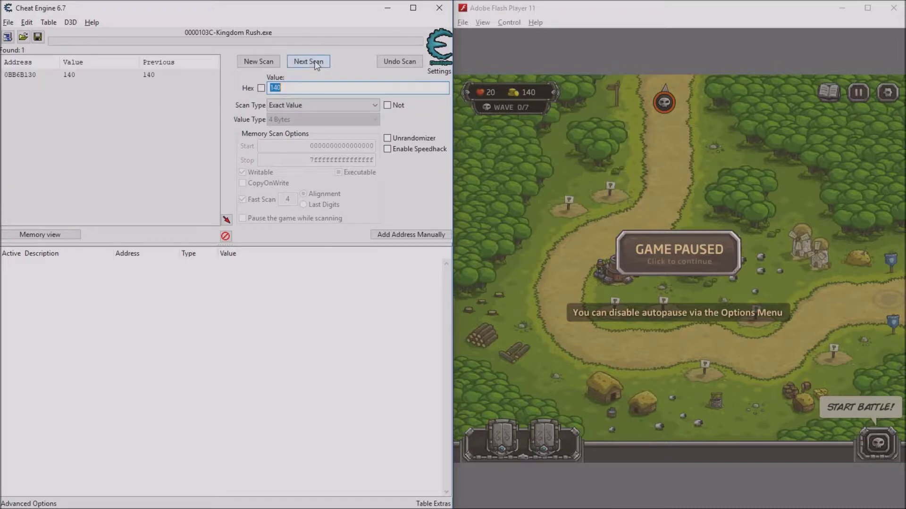
Step: Add gold address 0BB6B130 to the cheat table and set it to 8000
left_click(151, 78)
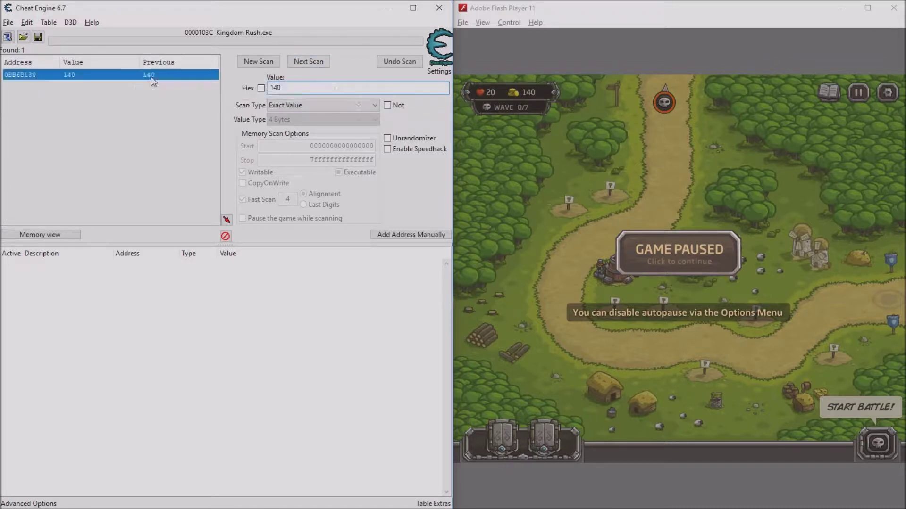
double_click(151, 76)
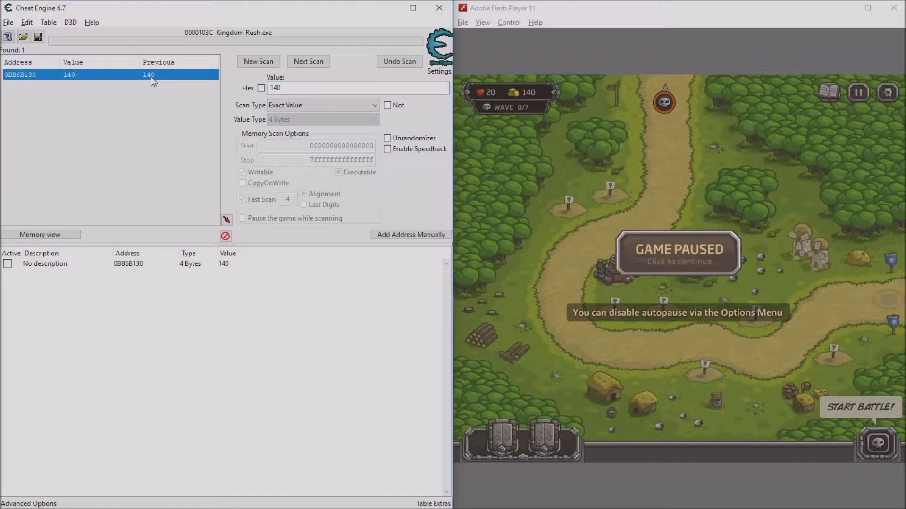
double_click(224, 264)
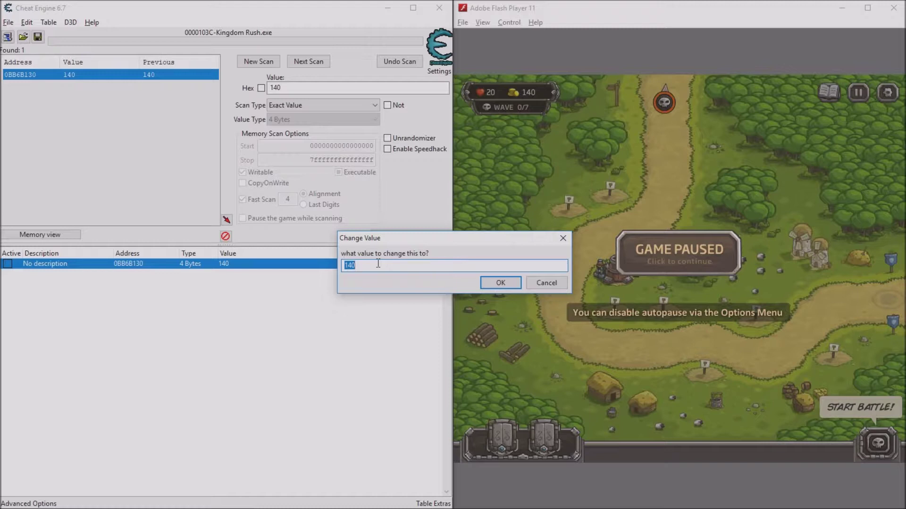
type("8000")
left_click(499, 284)
Step: Resume the game and sell the Dwarven Bombard tower for a refund
left_click(499, 284)
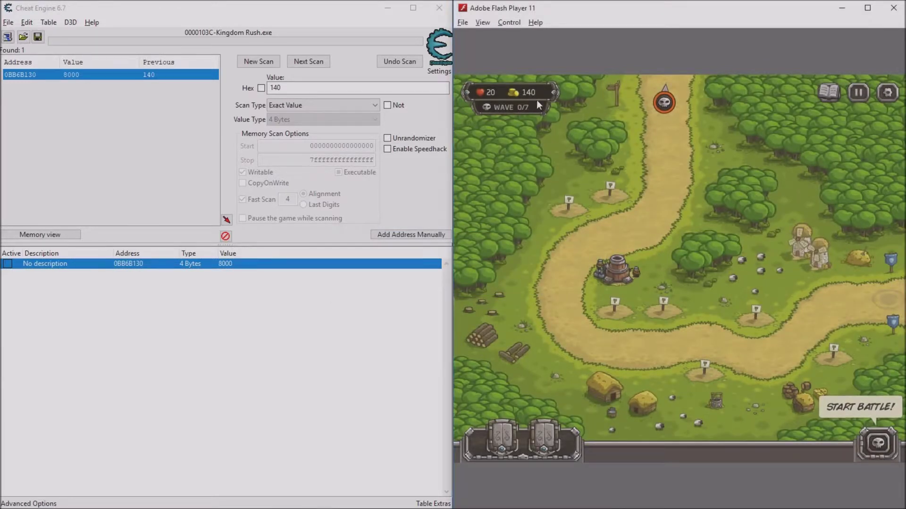
left_click(616, 270)
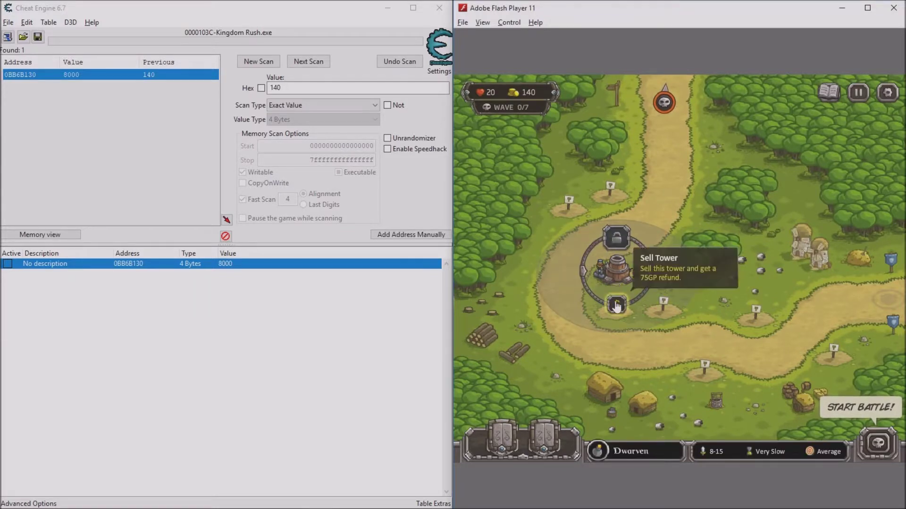
left_click(617, 306)
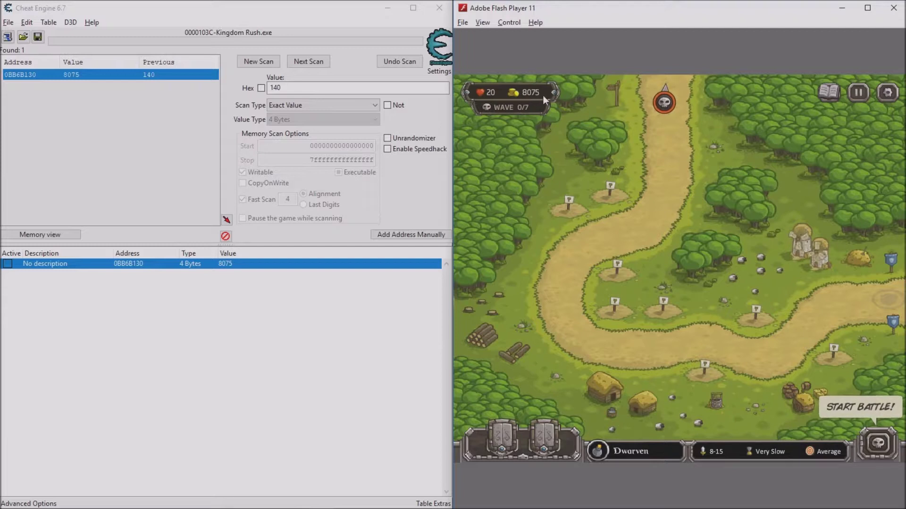
Step: Build several towers, including an archer tower, across the Southport build spots
left_click(615, 276)
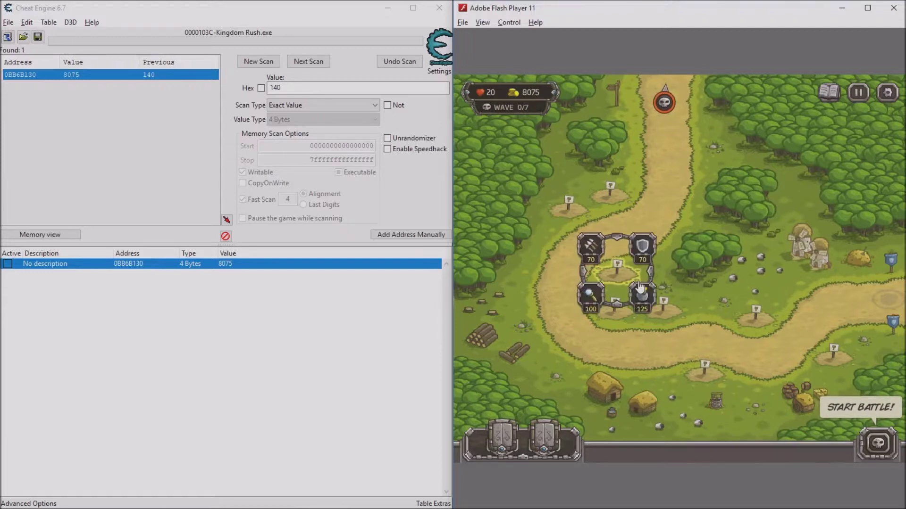
left_click(649, 315)
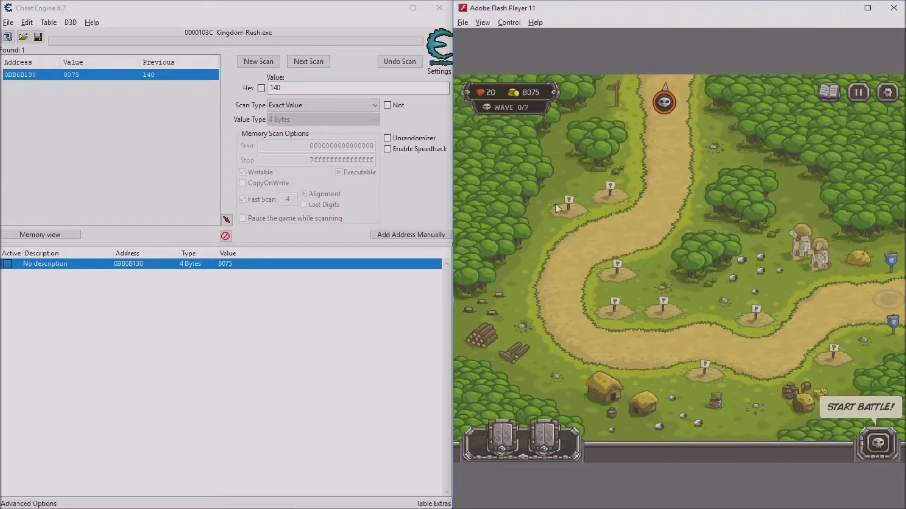
left_click(607, 203)
left_click(635, 217)
left_click(569, 203)
left_click(543, 179)
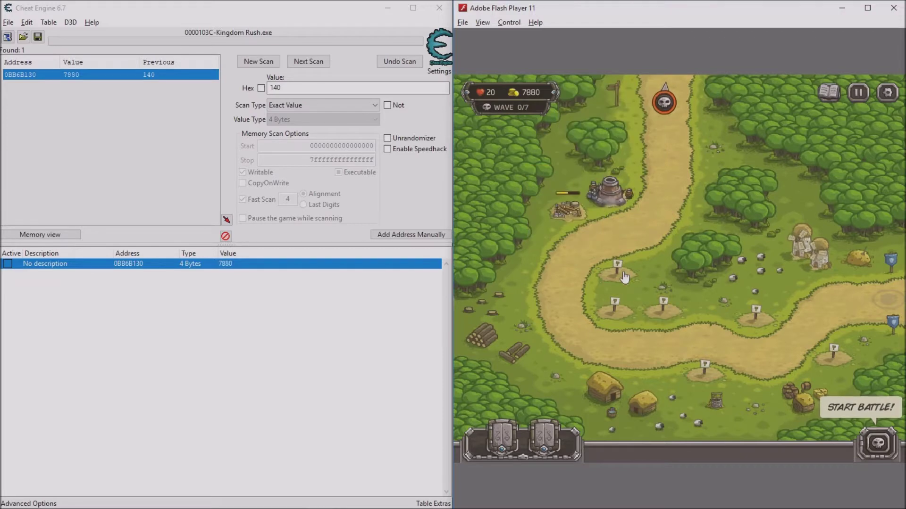
left_click(617, 271)
left_click(591, 247)
left_click(622, 302)
left_click(595, 286)
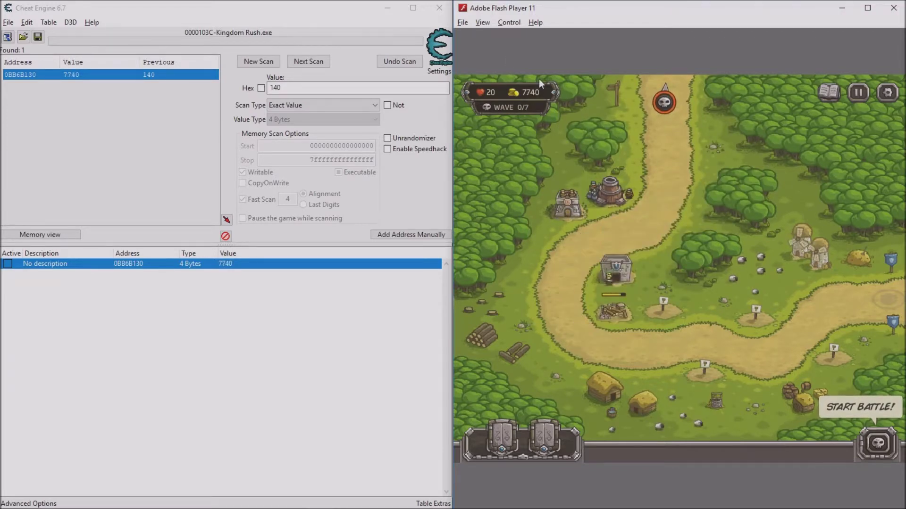
Step: Quit the level to the world map and open the Upgrades screen
left_click(880, 100)
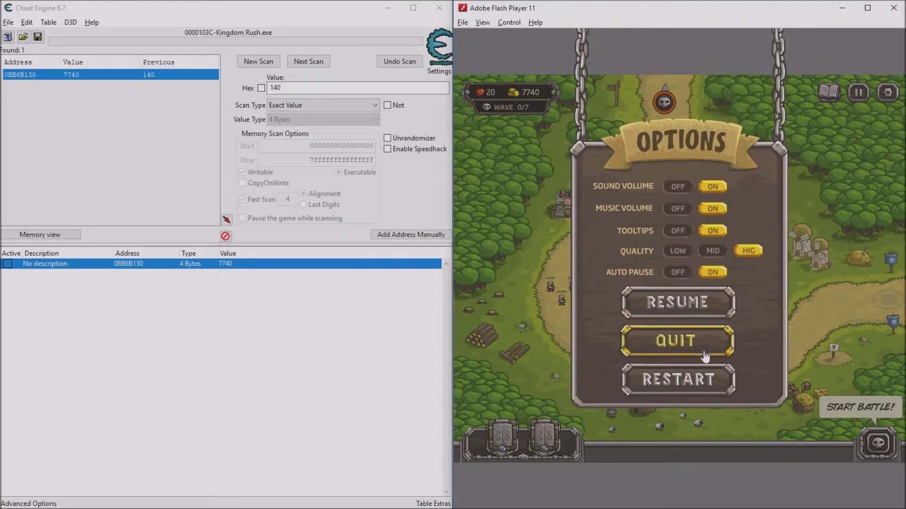
left_click(704, 354)
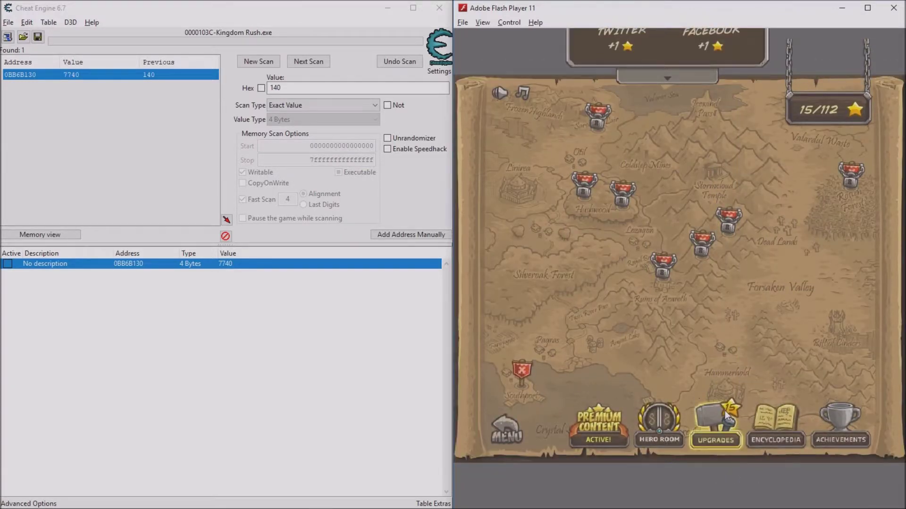
left_click(721, 417)
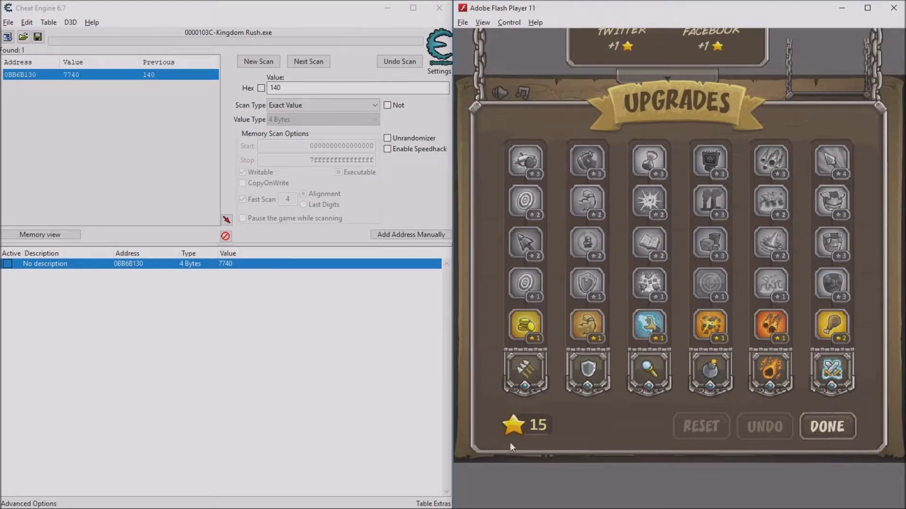
Step: Start a new memory scan for the star count 15
left_click(257, 63)
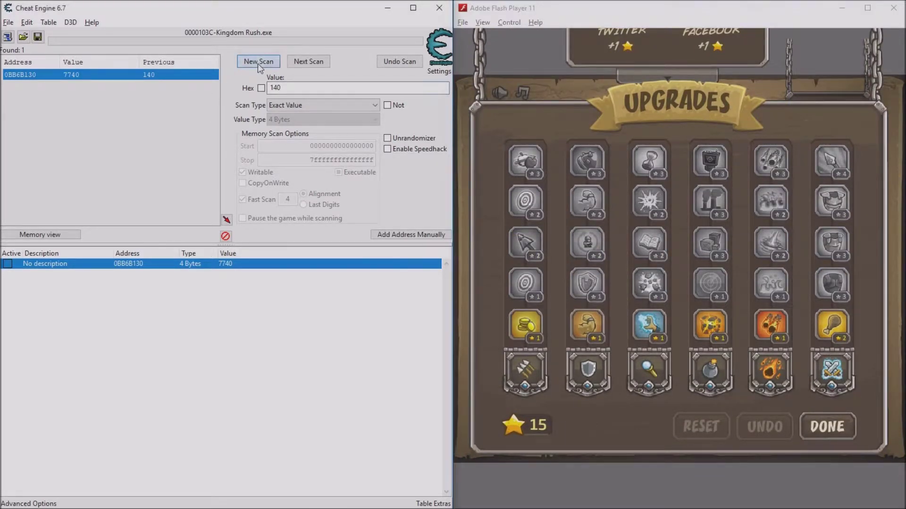
type("15")
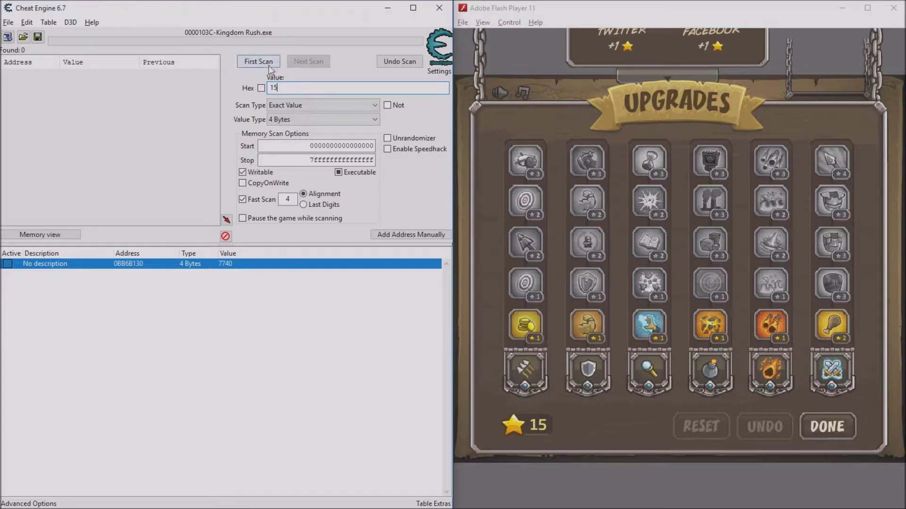
left_click(268, 65)
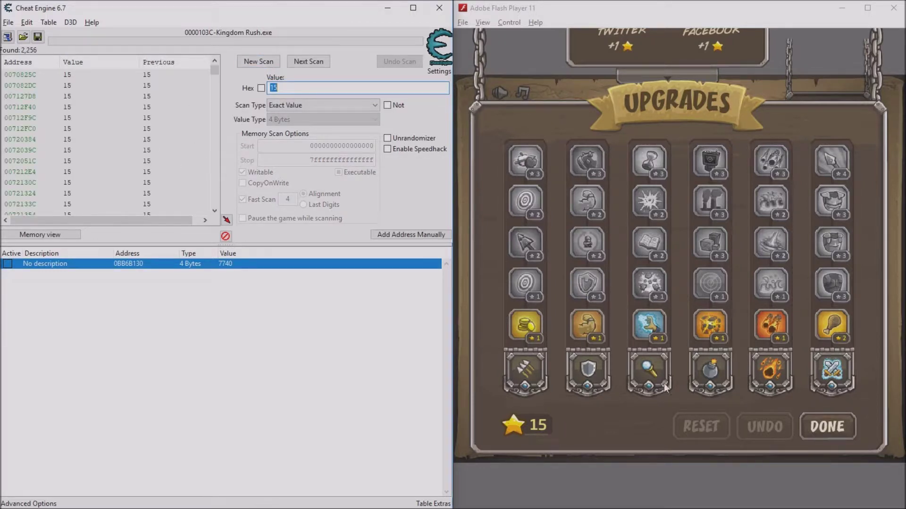
Step: Buy three upgrades, then rescan for the remaining 9 stars
left_click(832, 325)
left_click(771, 325)
left_click(832, 284)
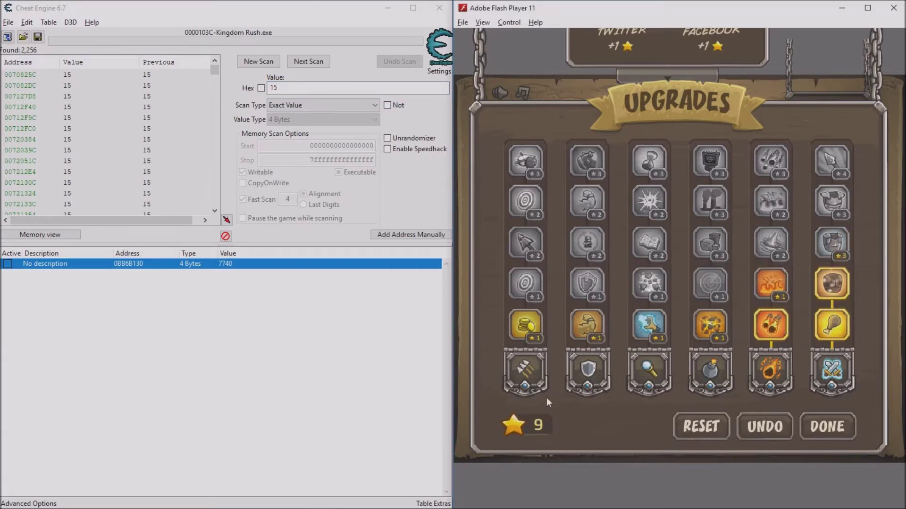
left_click(289, 85)
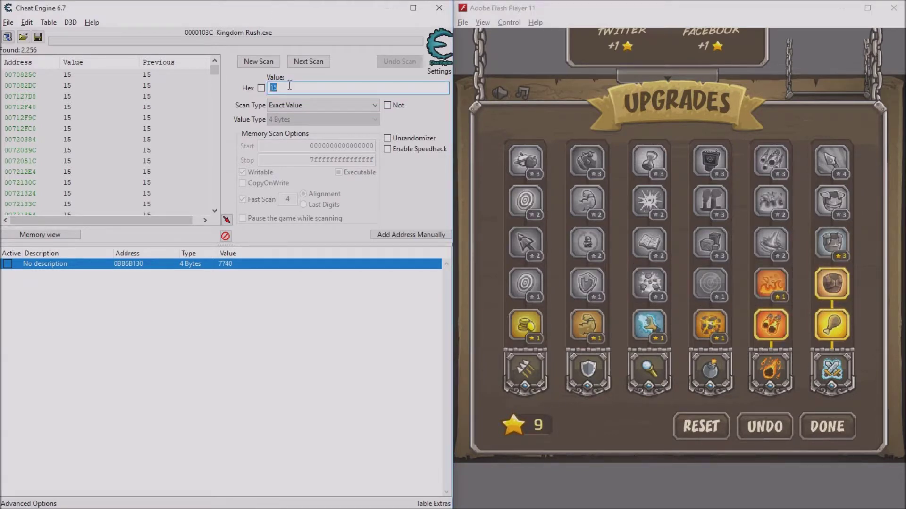
type("9")
left_click(308, 63)
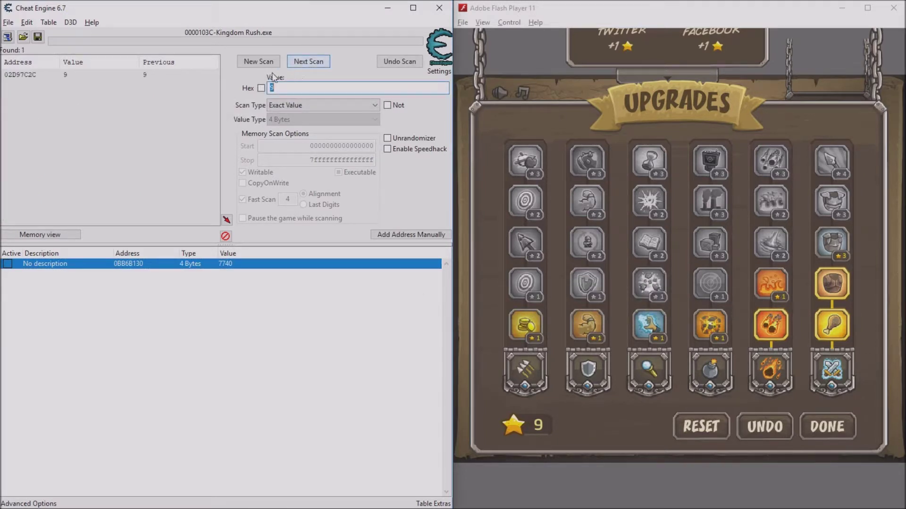
Step: Add star address 02D97C2C to the table, set it to 100, and buy Scorched Earth
double_click(151, 76)
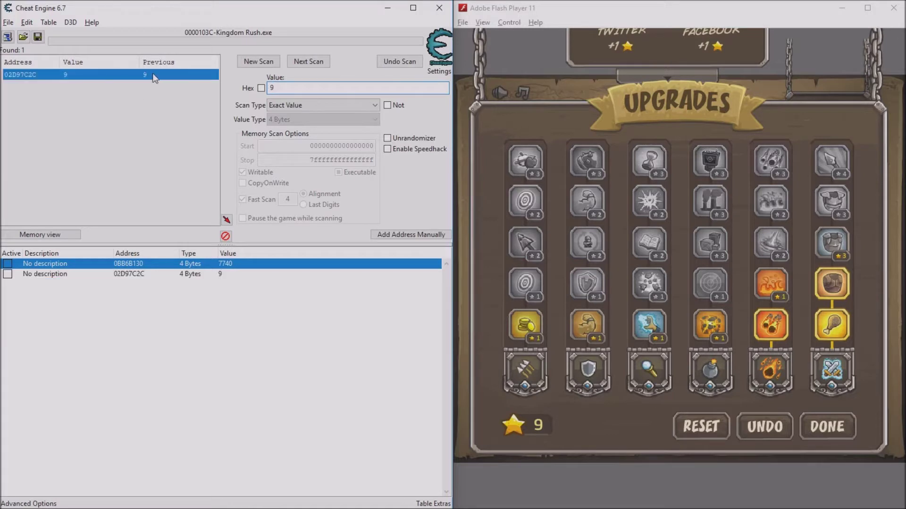
left_click(224, 276)
double_click(223, 277)
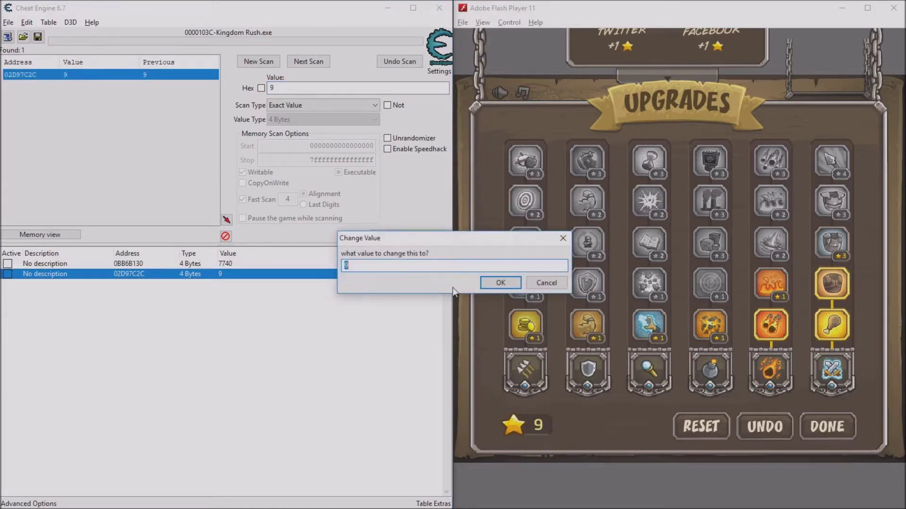
type("100")
left_click(497, 283)
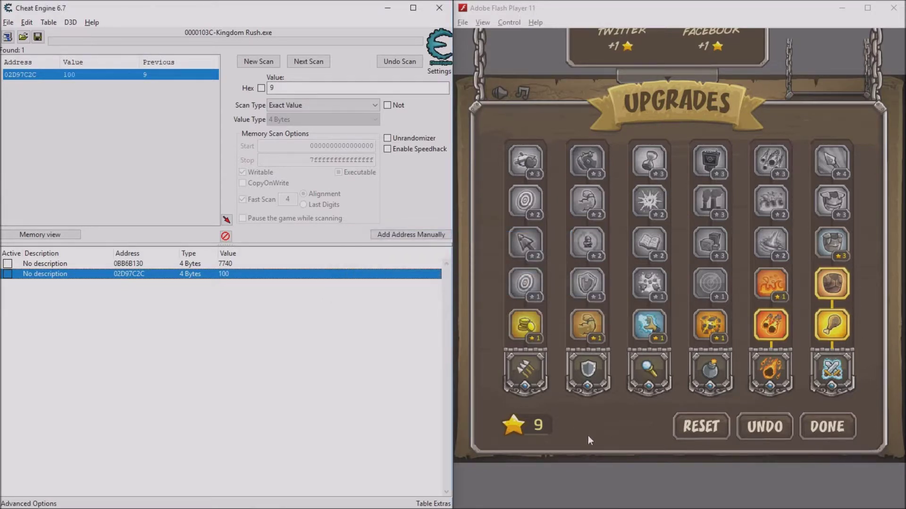
left_click(765, 286)
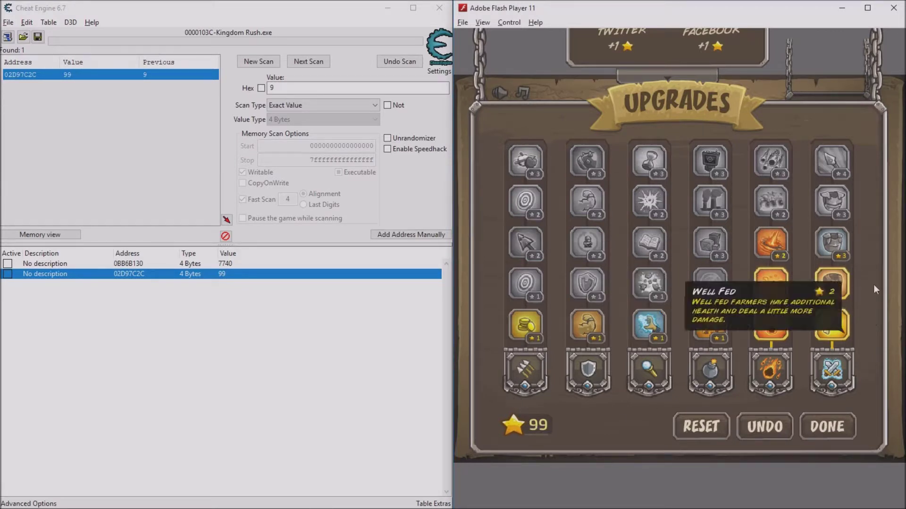
Step: Buy several upgrades and reset the upgrade tree, returning the stars to 15
left_click(831, 242)
left_click(770, 242)
left_click(771, 201)
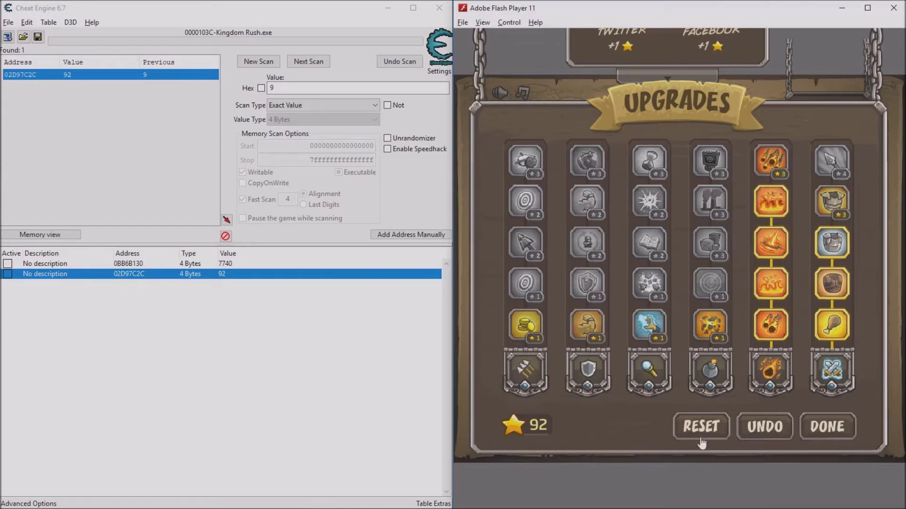
left_click(689, 424)
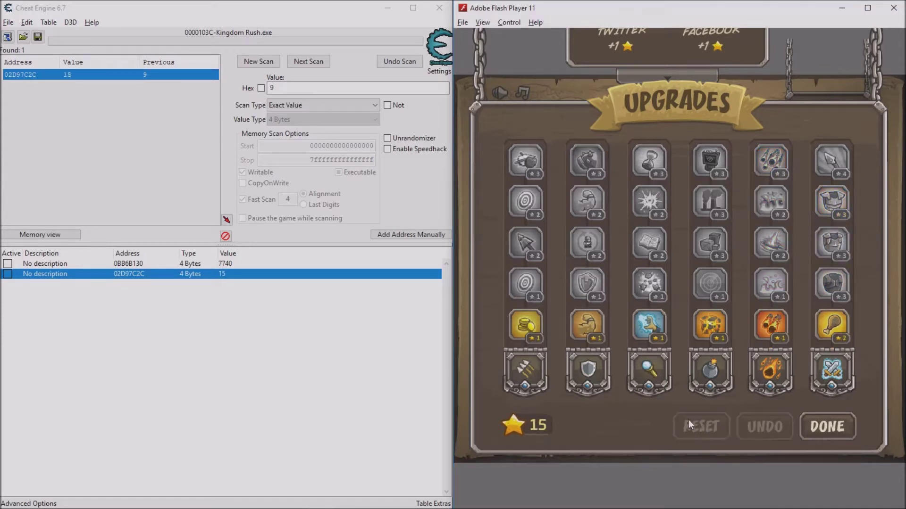
left_click(771, 324)
left_click(771, 283)
left_click(820, 325)
left_click(832, 283)
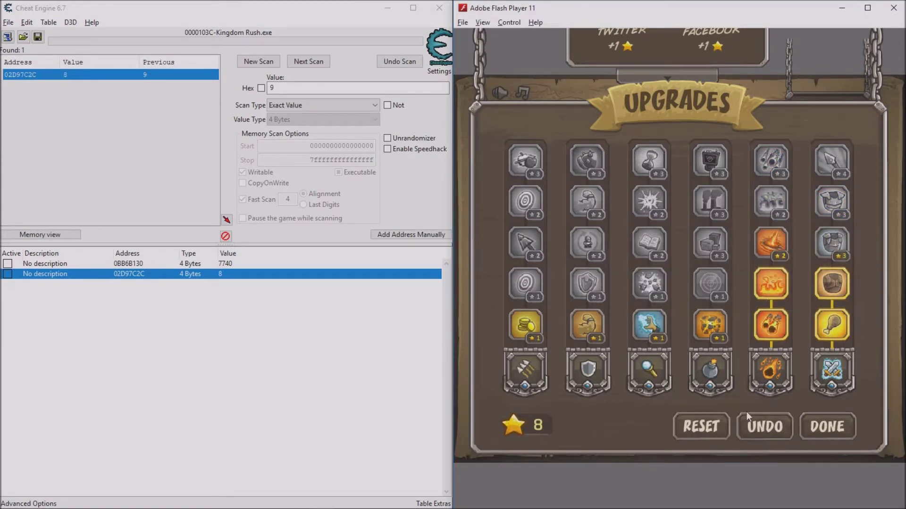
left_click(705, 425)
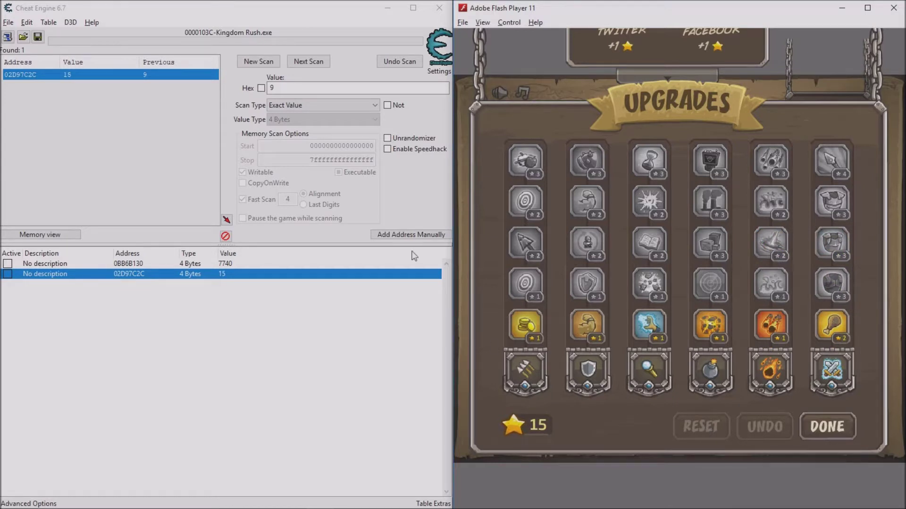
Step: Edit the star entry's value in the address list back to 100
double_click(190, 273)
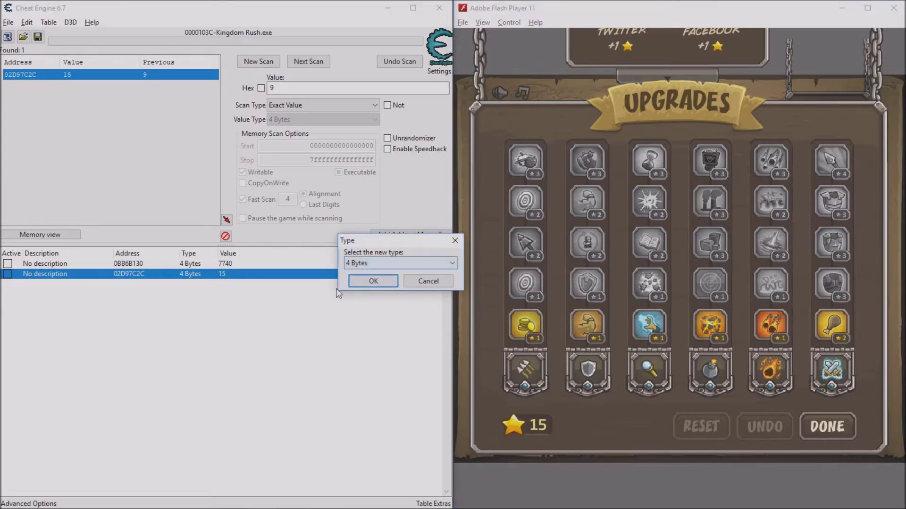
left_click(428, 281)
double_click(222, 274)
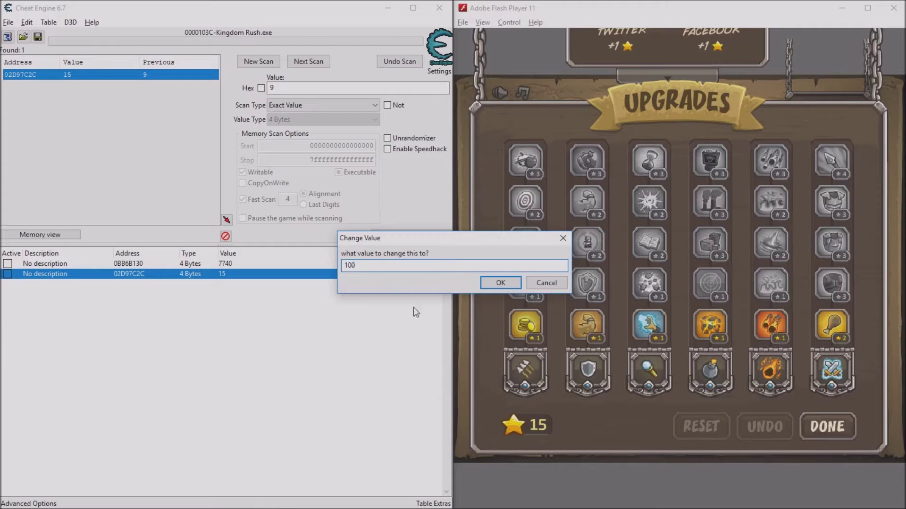
left_click(503, 286)
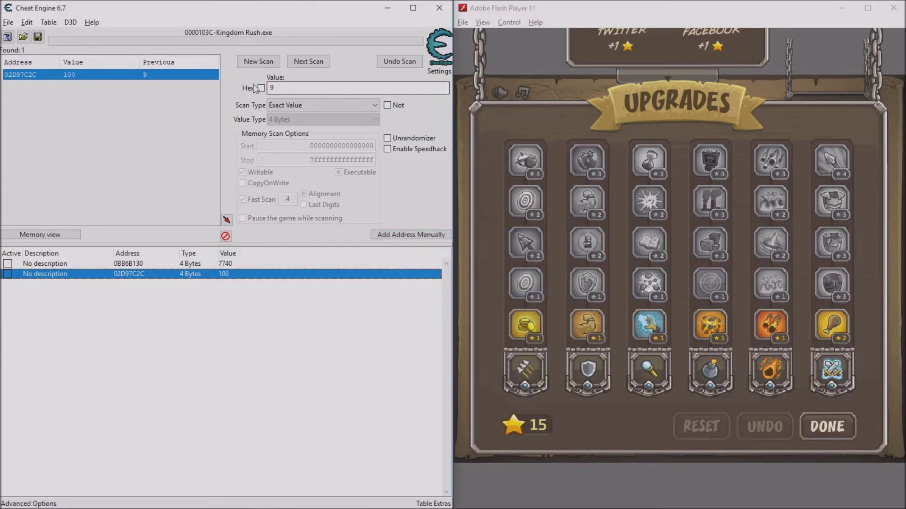
Step: Buy the bottom-row upgrades plus every upgrade in columns 4, 5 and 6
left_click(649, 325)
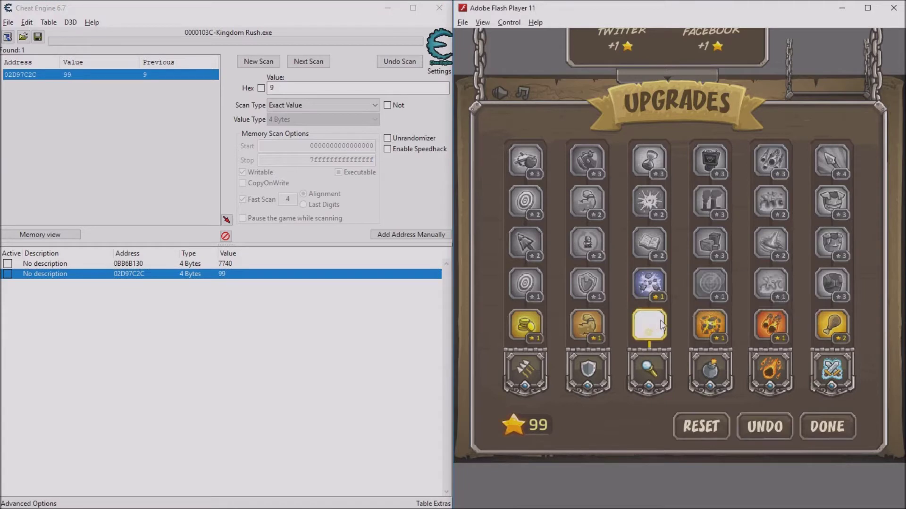
left_click(710, 326)
left_click(770, 325)
left_click(832, 326)
left_click(831, 283)
left_click(770, 283)
left_click(770, 243)
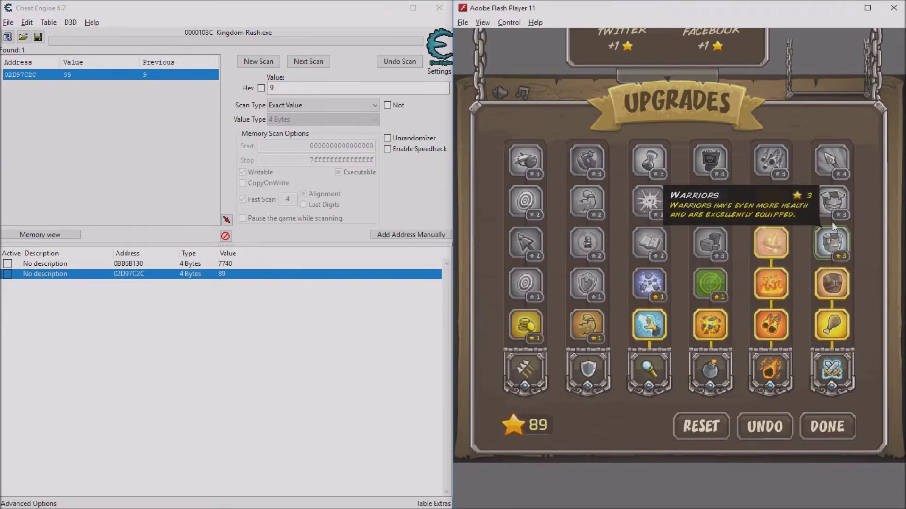
left_click(829, 245)
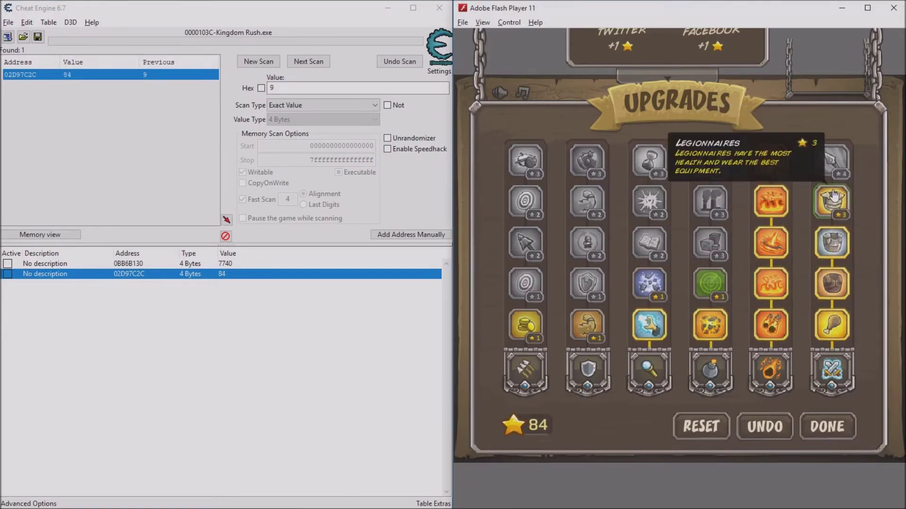
left_click(831, 201)
left_click(831, 159)
left_click(710, 283)
left_click(710, 243)
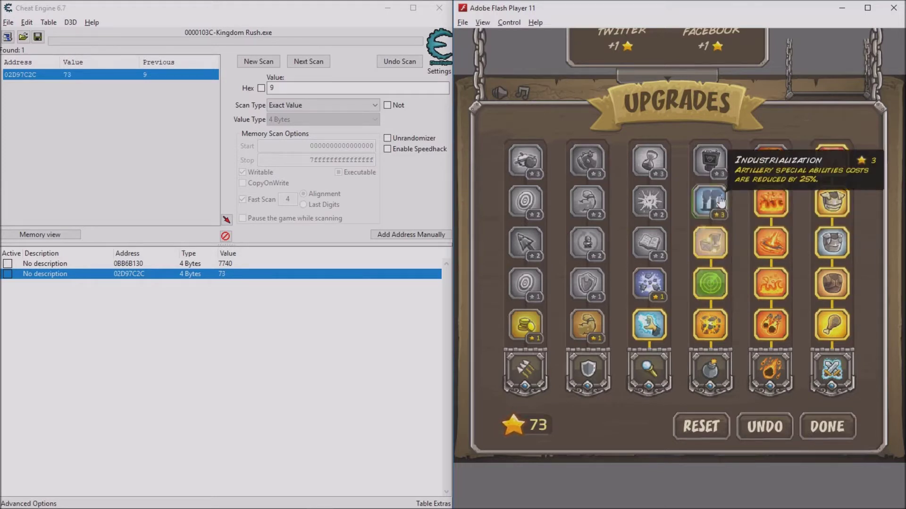
left_click(709, 200)
left_click(710, 160)
Step: Buy all of columns 3, 2 and 1, leaving 41 stars, then return to the world map
left_click(657, 286)
left_click(649, 243)
left_click(649, 200)
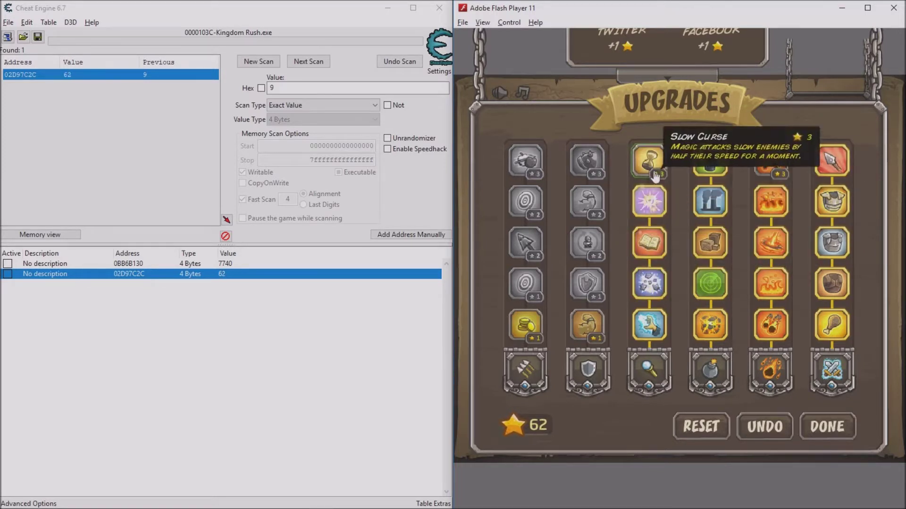
left_click(649, 160)
left_click(587, 325)
left_click(587, 283)
left_click(588, 242)
left_click(587, 201)
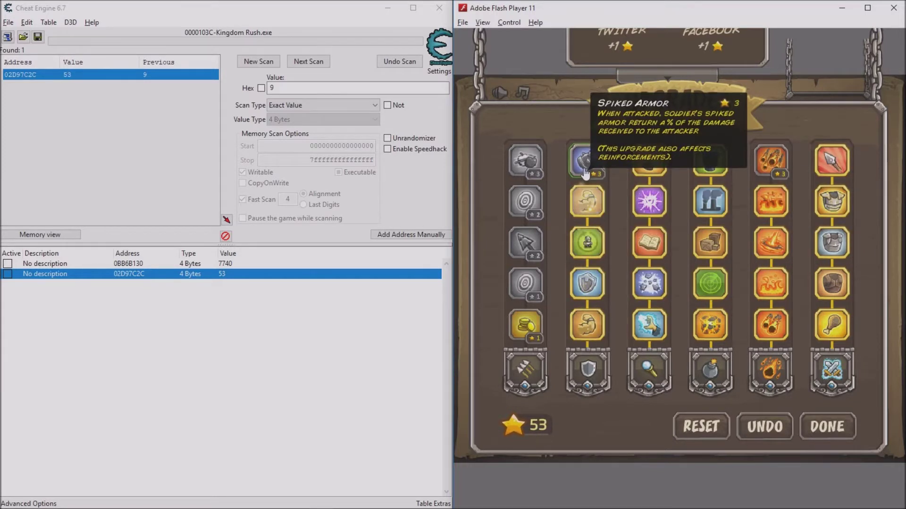
left_click(587, 160)
left_click(523, 326)
left_click(525, 283)
left_click(525, 242)
left_click(525, 200)
left_click(525, 159)
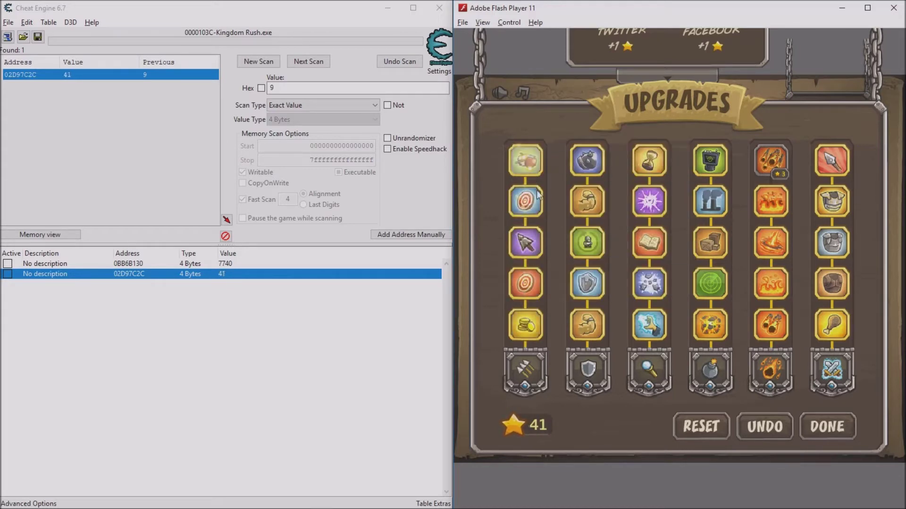
left_click(828, 428)
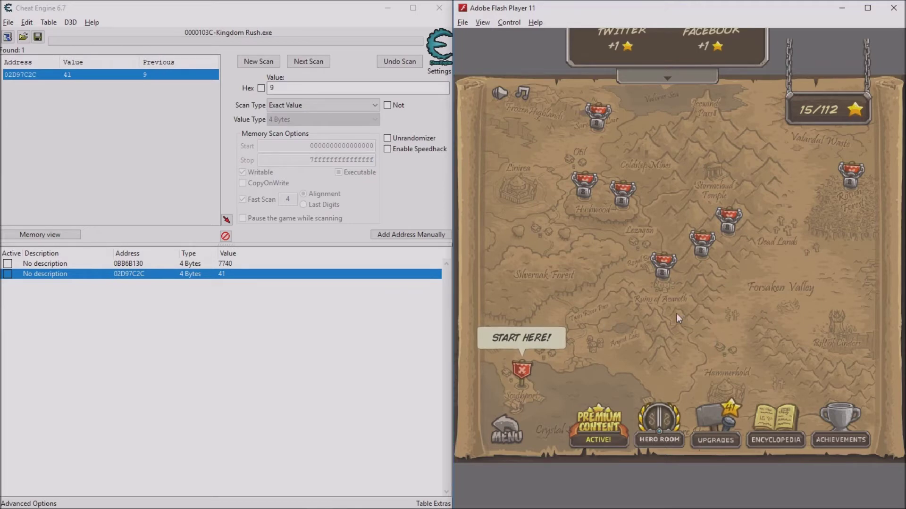
Step: Leave the world map through MENU to reach the Kingdom Rush title screen
left_click(509, 423)
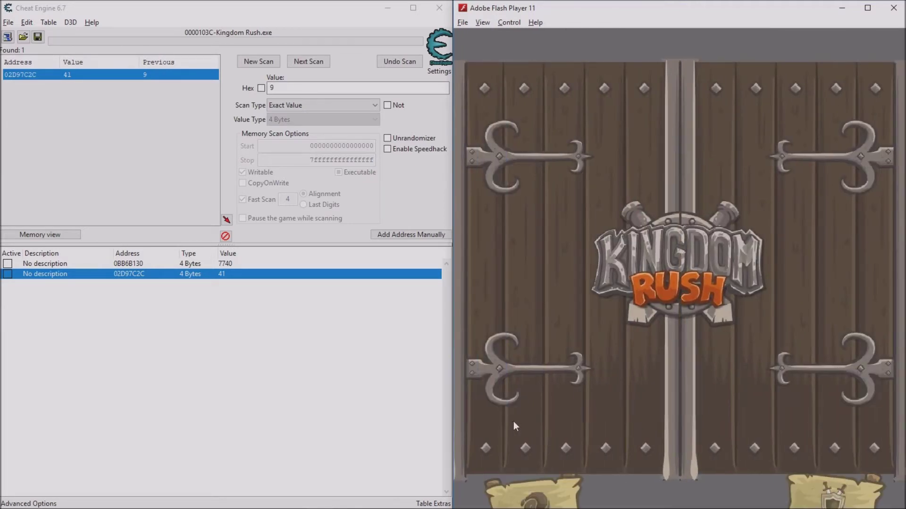